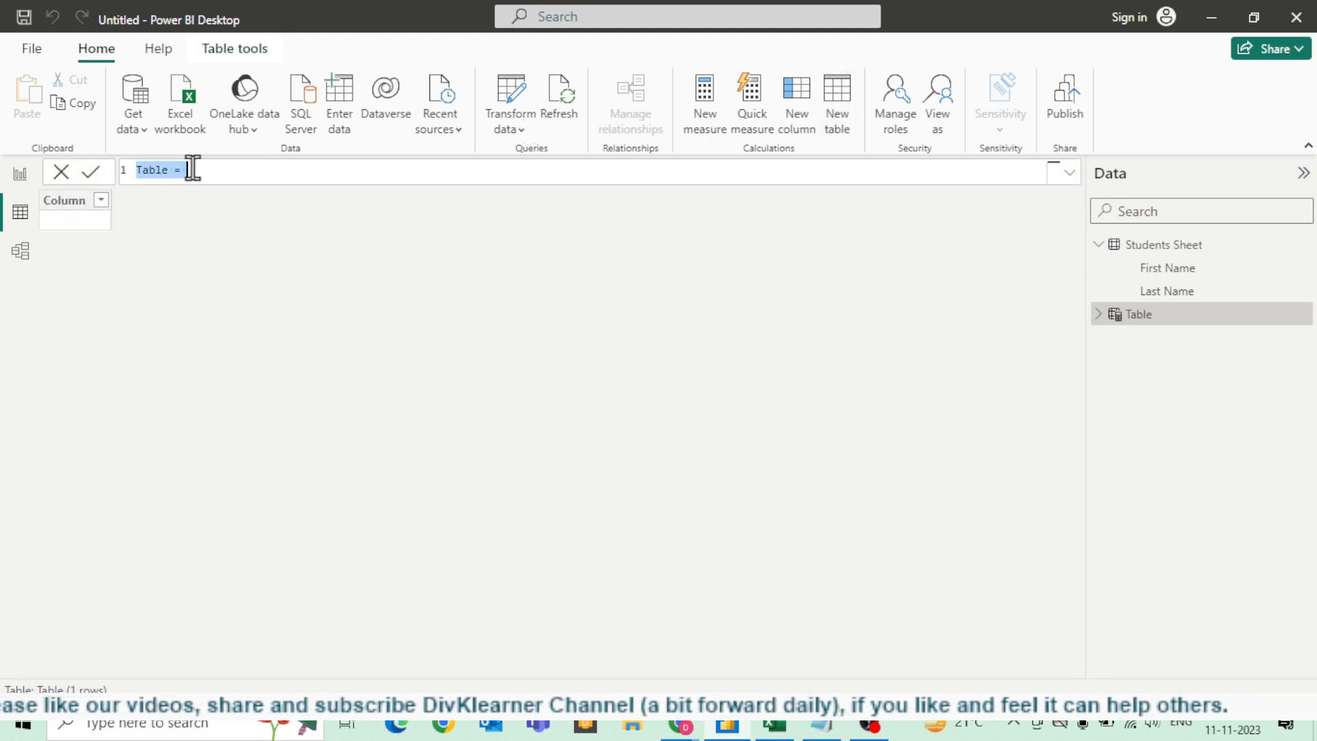
Step: Name the new calculated table Student DB and begin its formula with the SUMMARIZE function
type("su")
key("BackSpace")
key("BackSpace")
type("Student ID = ")
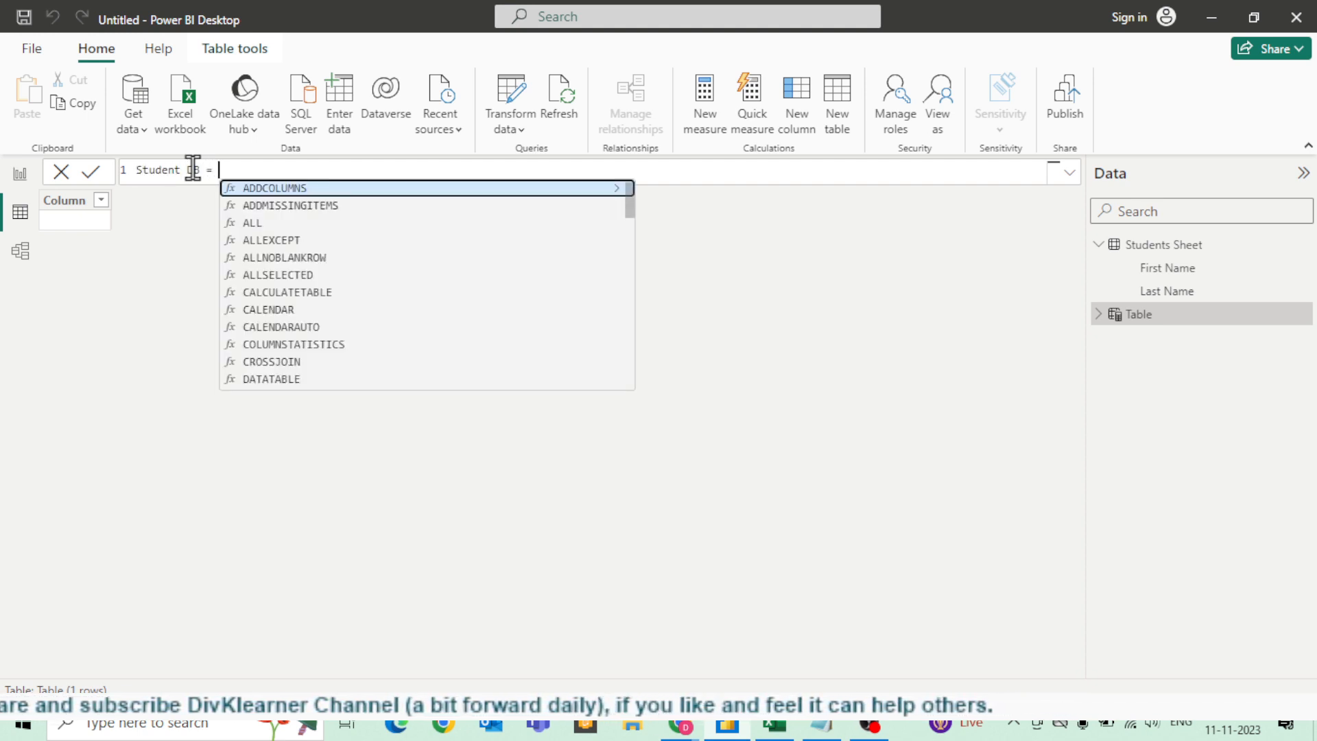
type("sum")
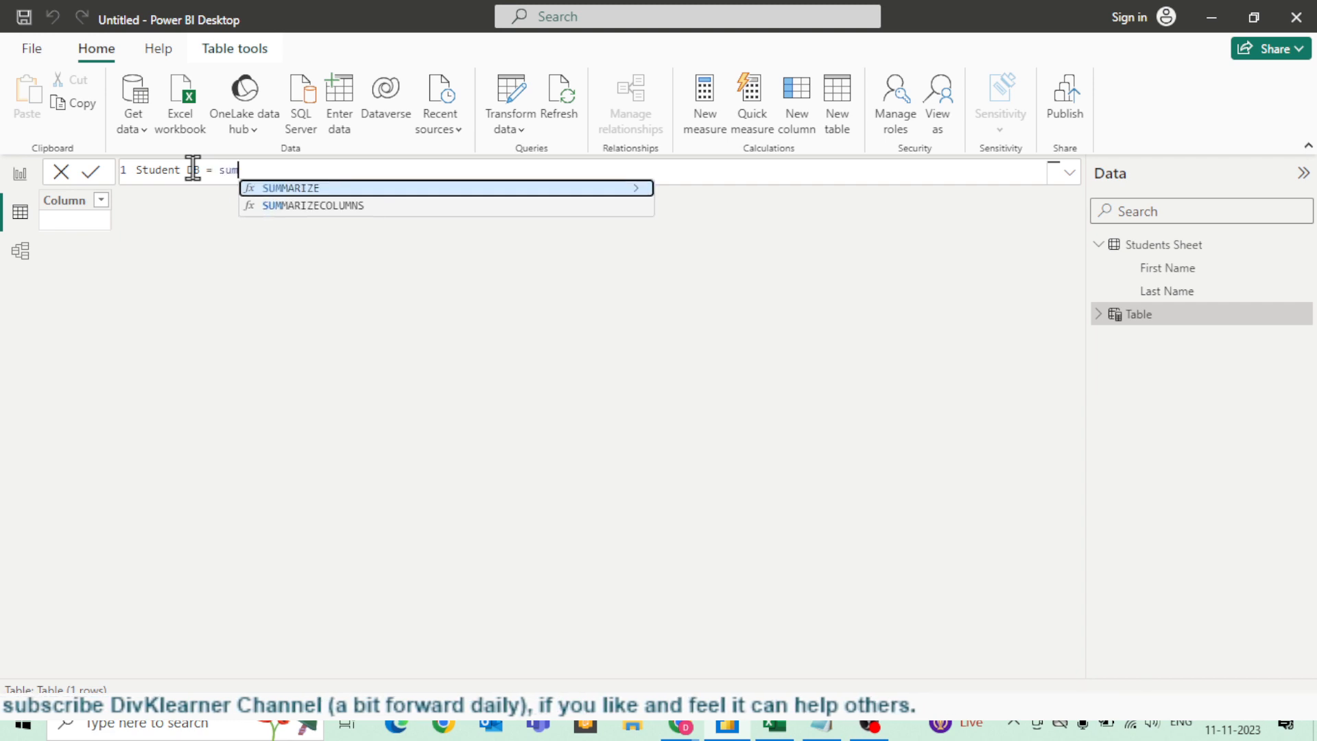
key("Tab")
type("ta")
key("Tab")
key("BackSpace")
key("BackSpace")
key("BackSpace")
key("BackSpace")
key("BackSpace")
key("BackSpace")
key("BackSpace")
key("BackSpace")
key("BackSpace")
key("BackSpace")
key("BackSpace")
key("BackSpace")
key("BackSpace")
key("BackSpace")
type("Table")
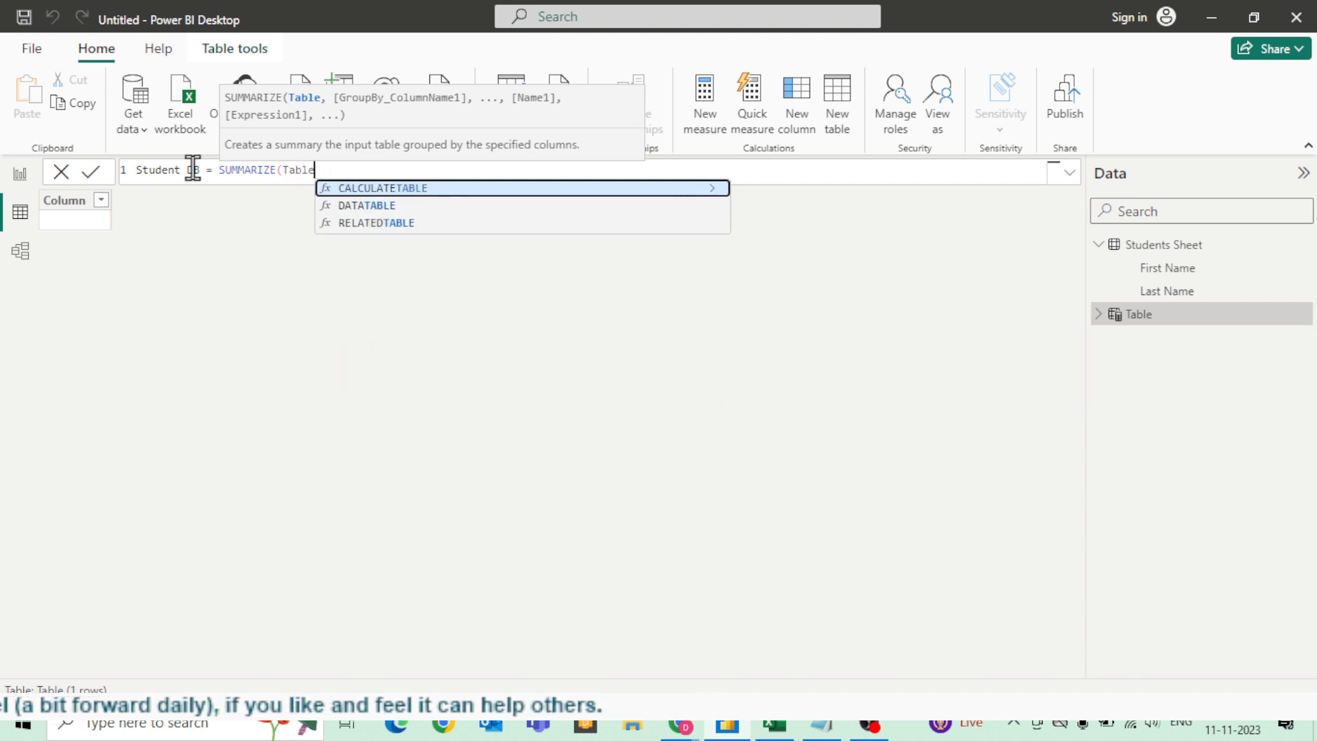
key("BackSpace")
key("BackSpace")
key("BackSpace")
key("BackSpace")
key("BackSpace")
Step: Complete the SUMMARIZE formula with the Students Sheet table grouped by First Name and Last Name, and commit it
type("stud")
key("Tab")
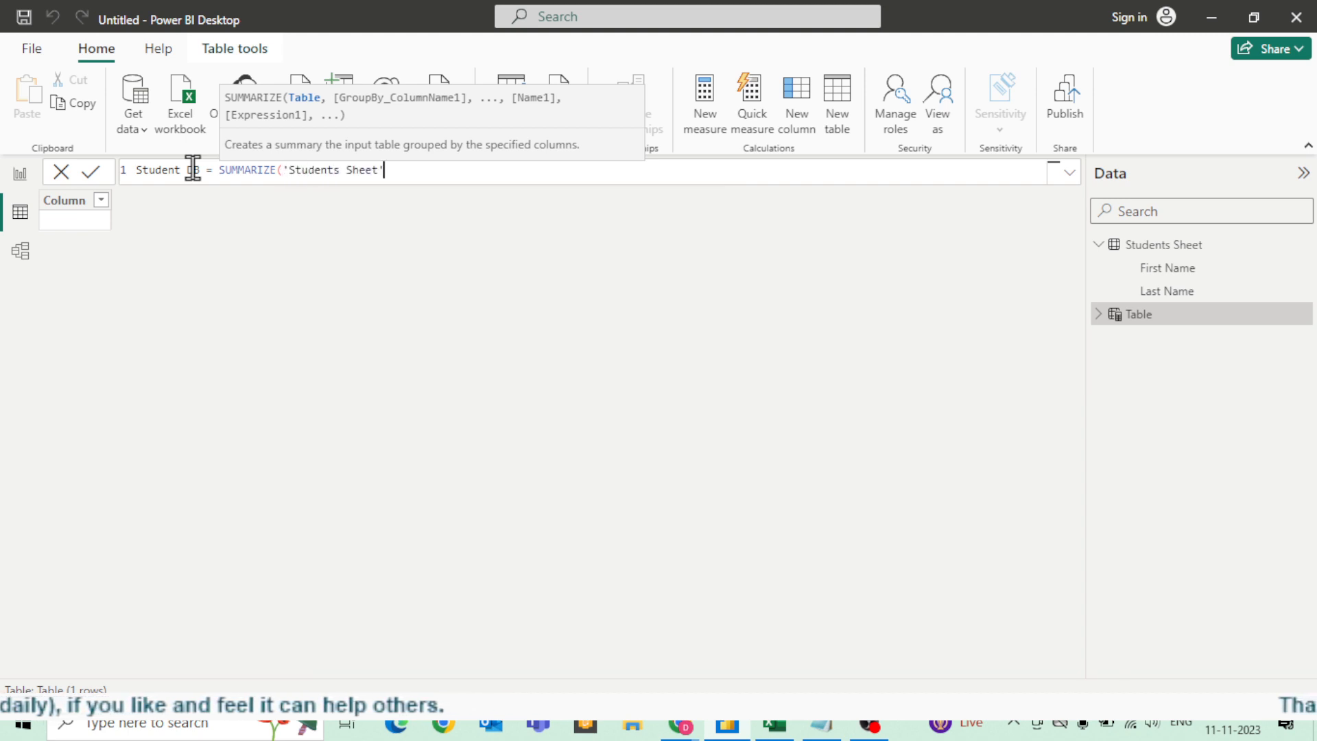
type(",")
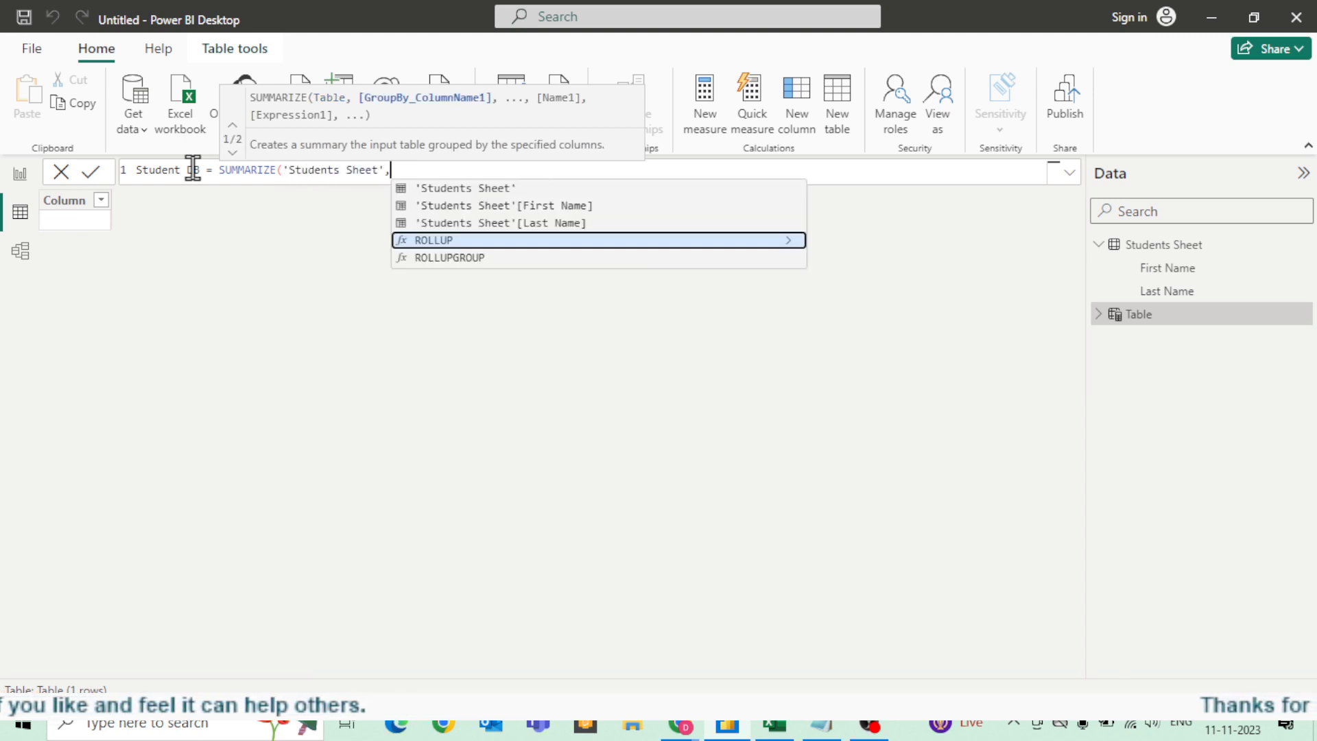
type("fi")
key("Tab")
type(",la")
key("Tab")
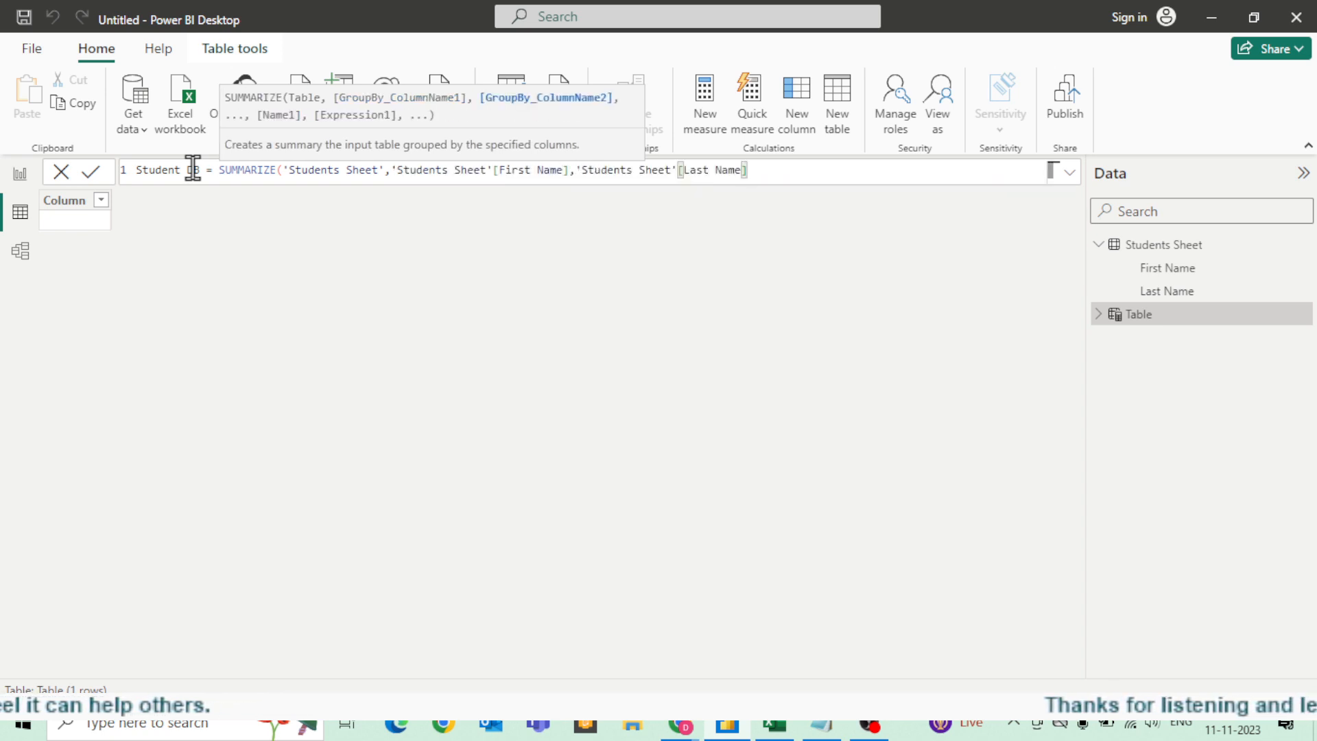
type(")")
left_click(91, 171)
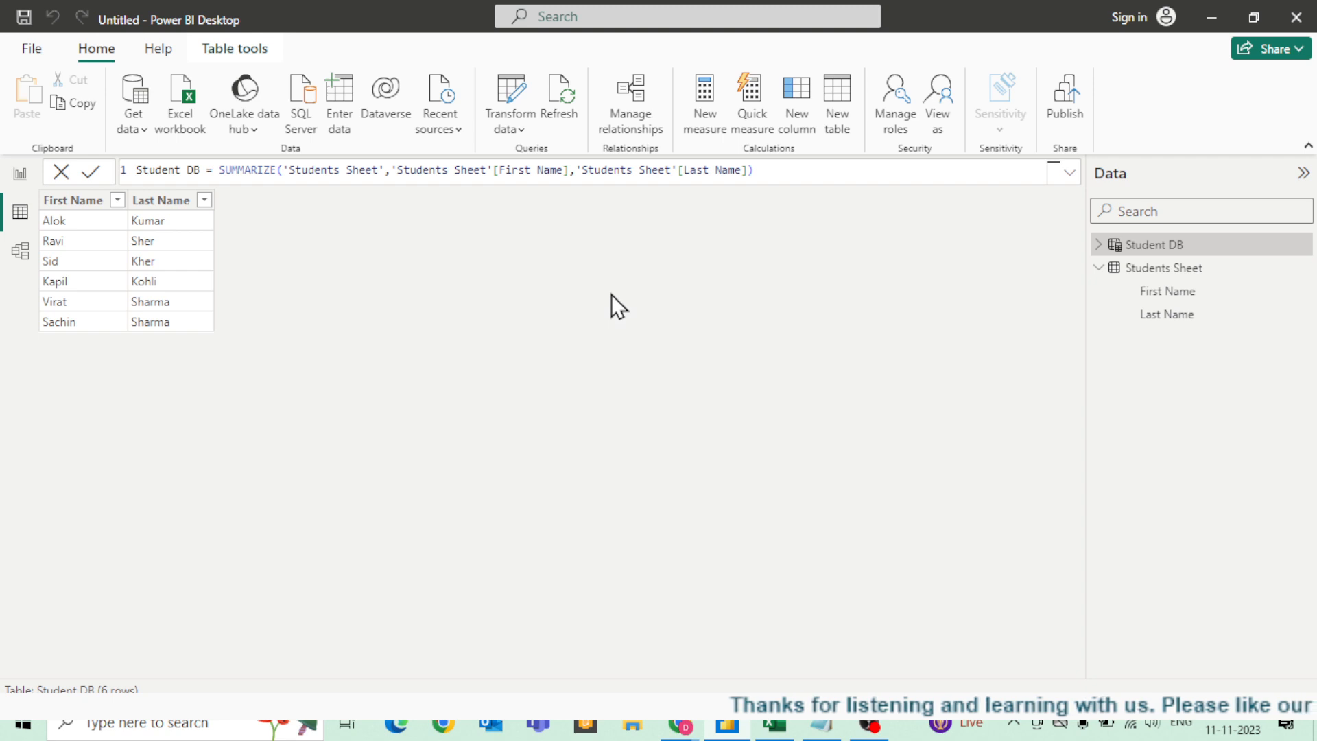
Step: Add a calculated column named Full Name to the Student DB table, beginning its formula with 'Student DB'[First Name]
left_click(1097, 245)
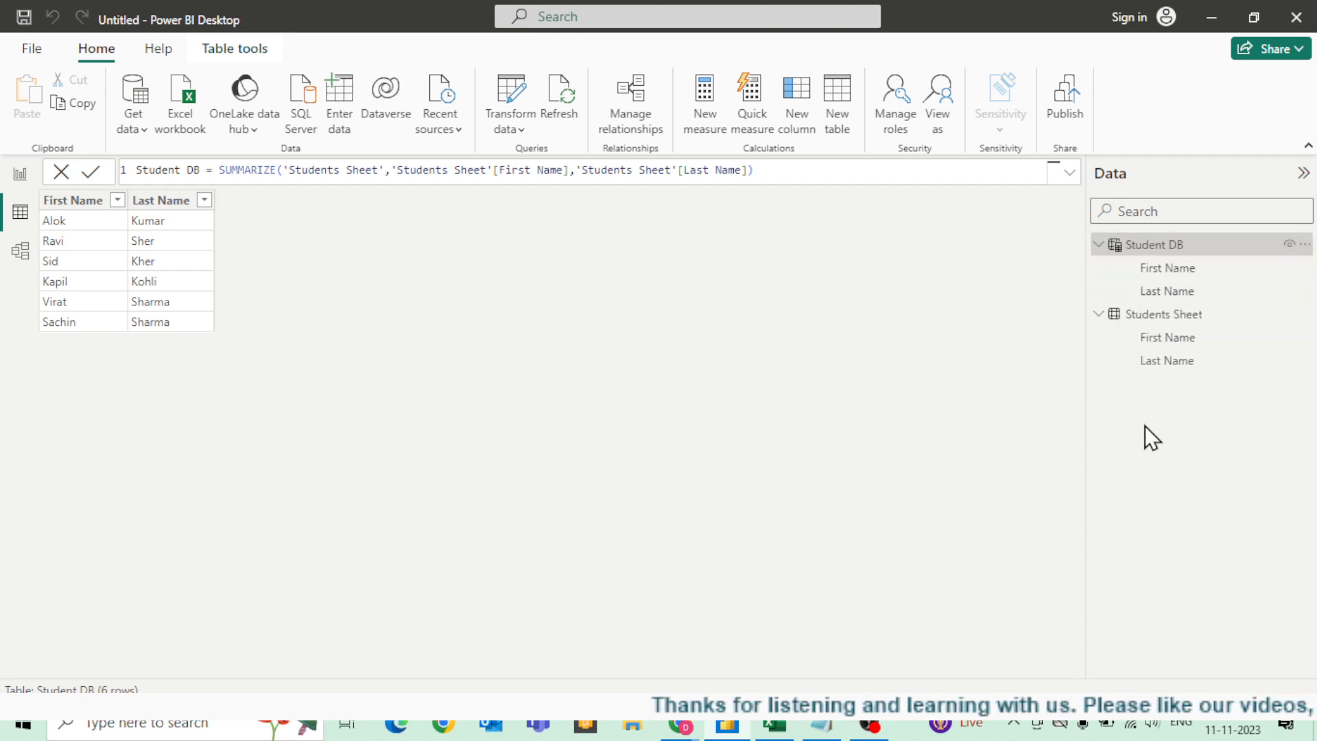
right_click(1153, 254)
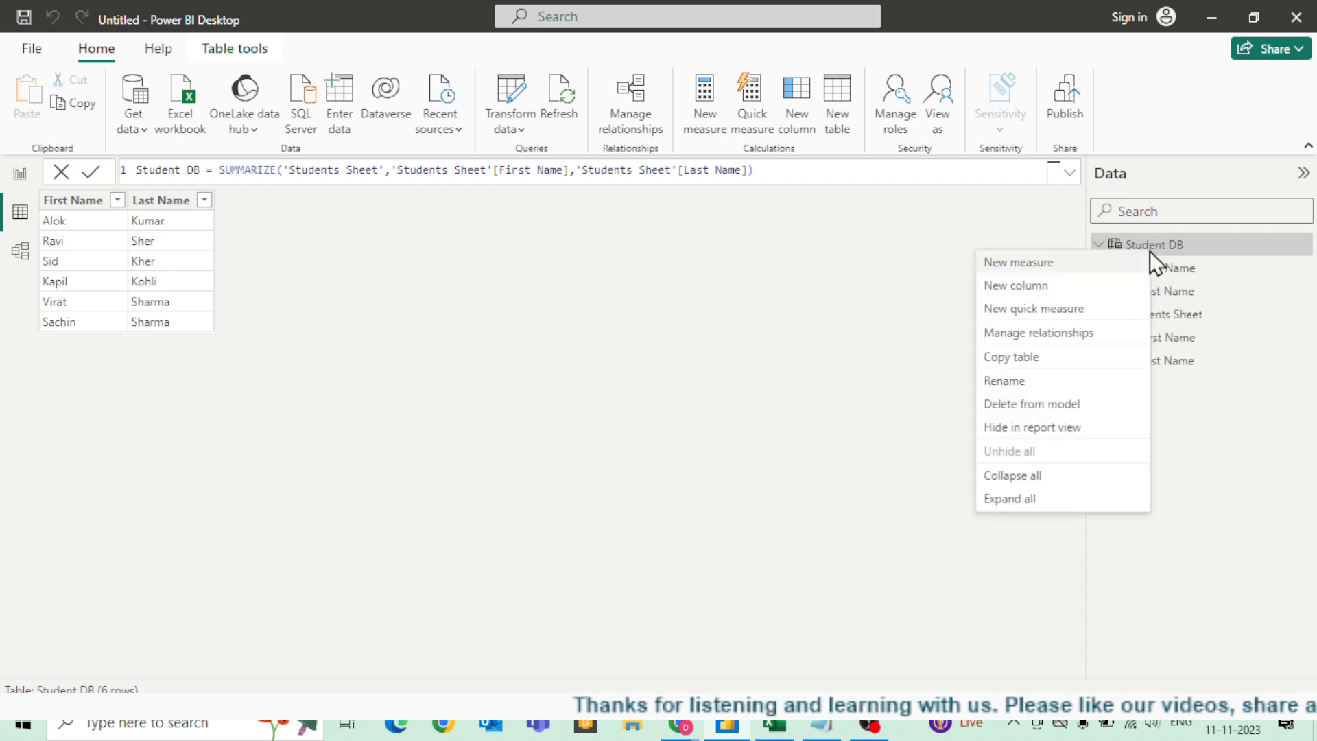
left_click(1033, 290)
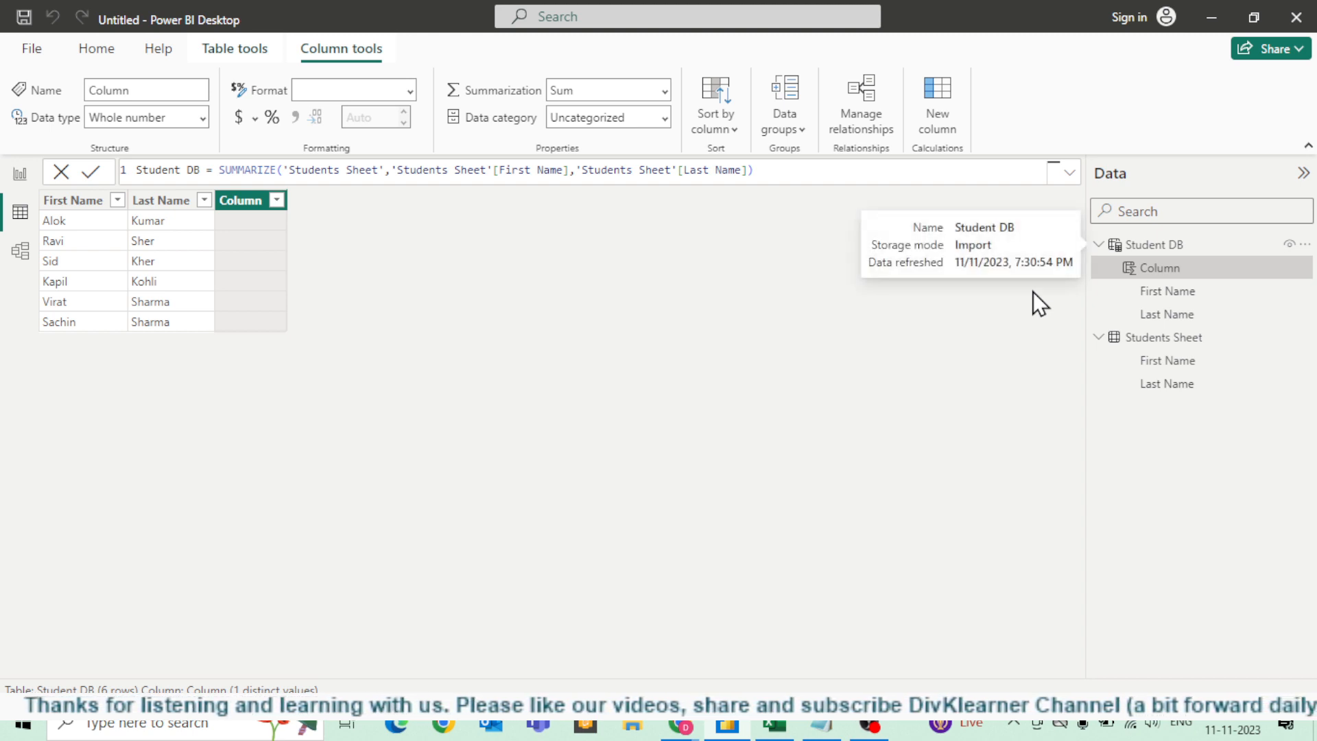
type("Full Name ")
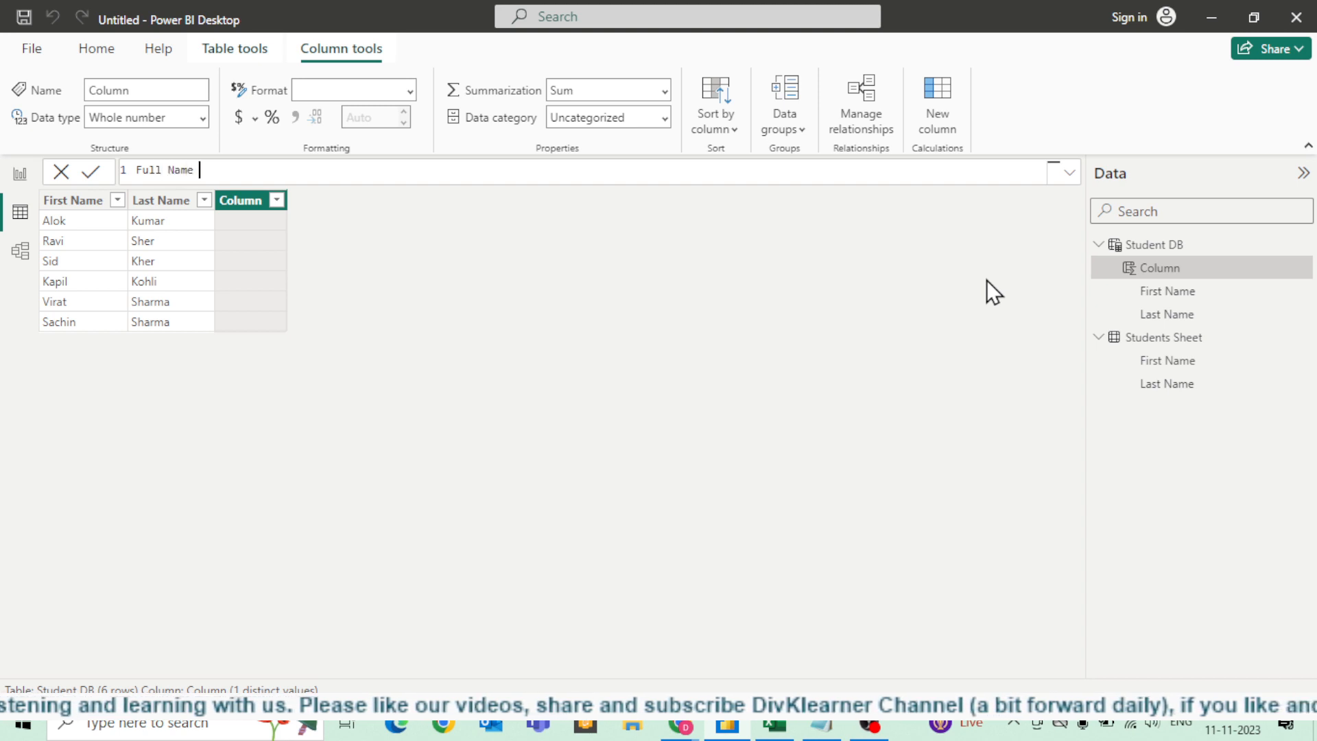
type("= ")
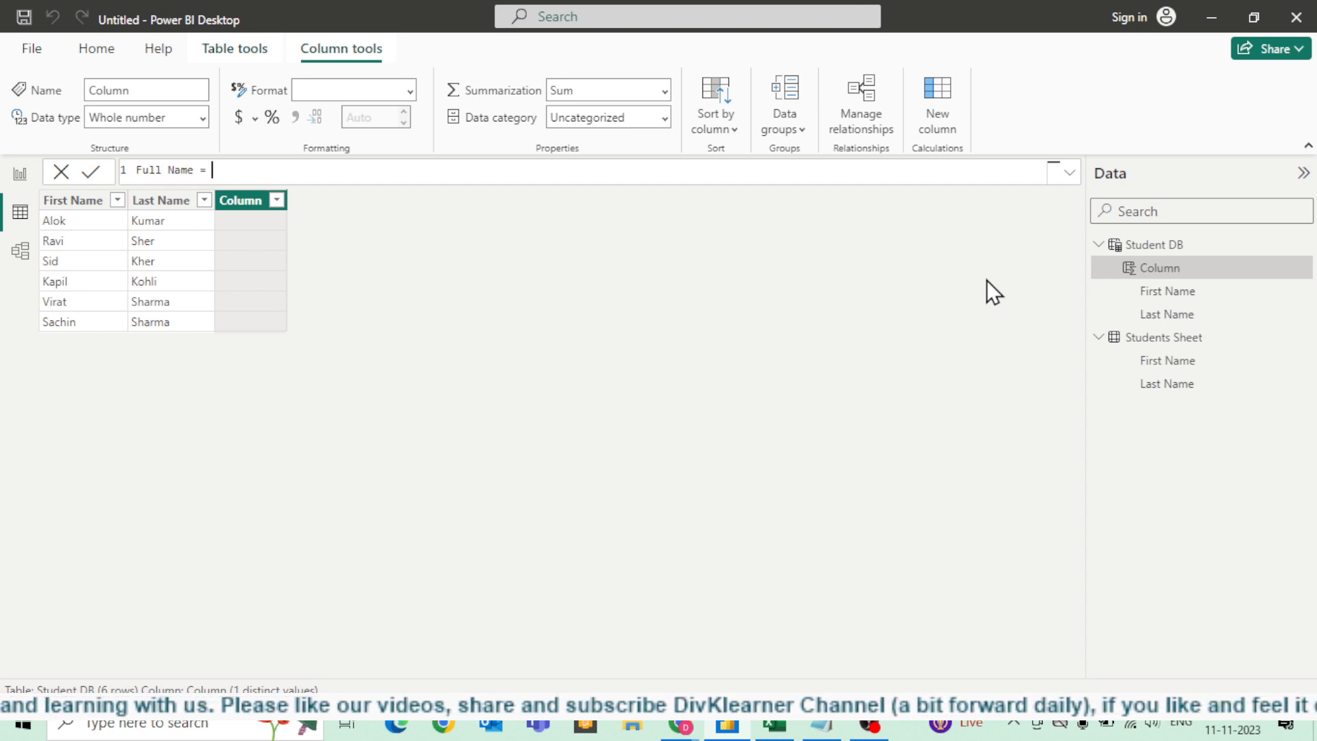
type("stud")
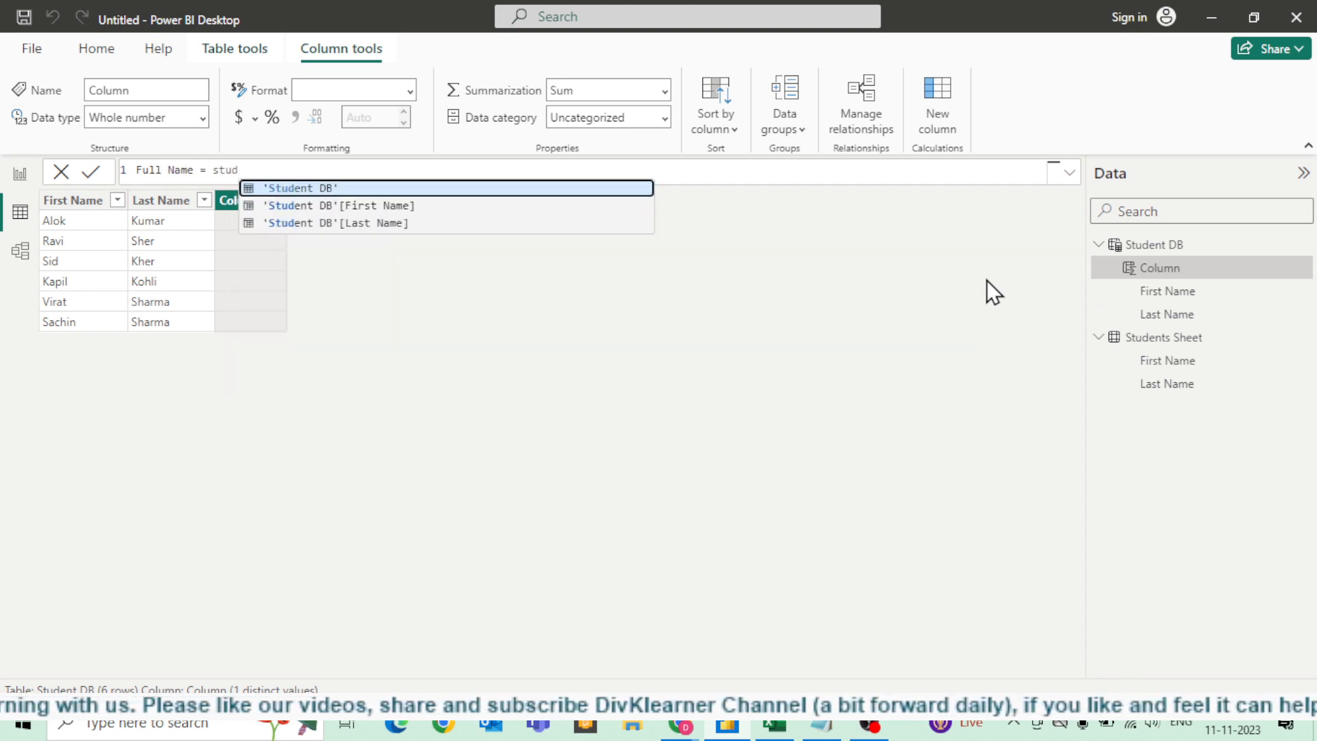
key("Down")
key("Down")
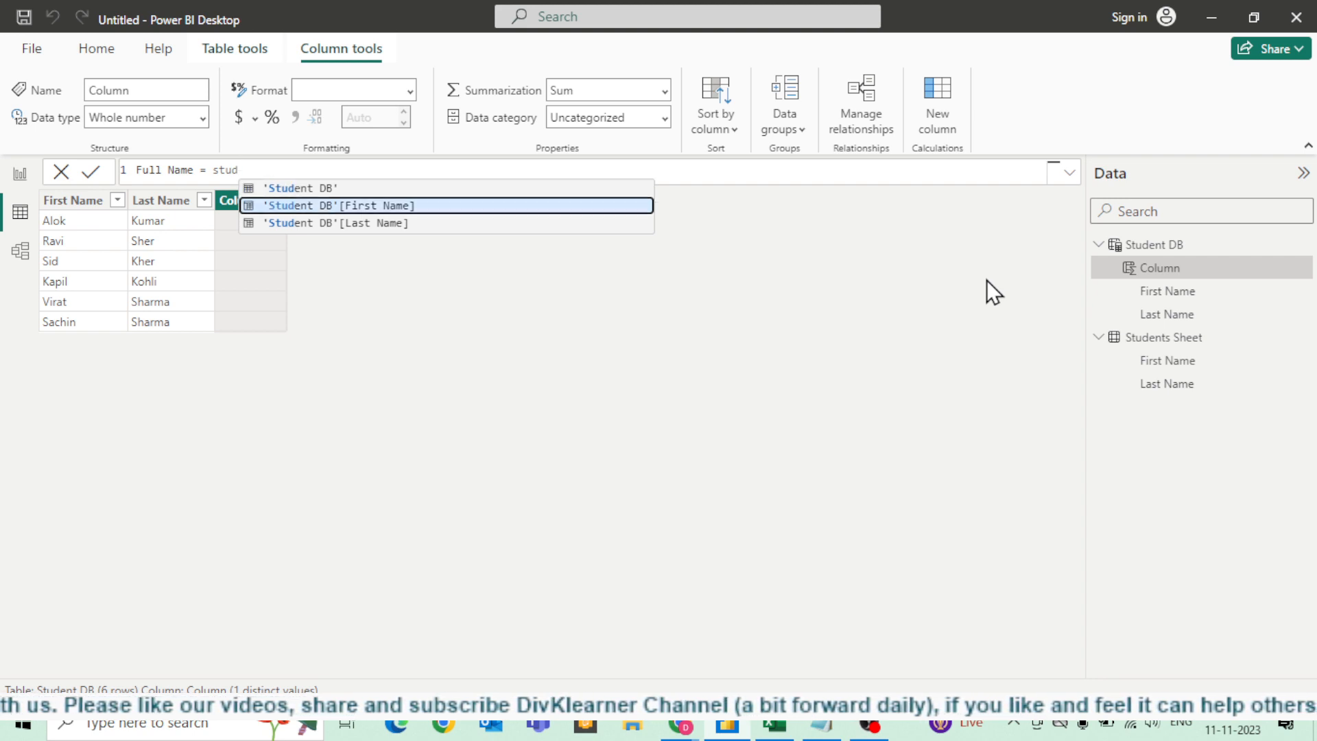
key("Up")
key("Tab")
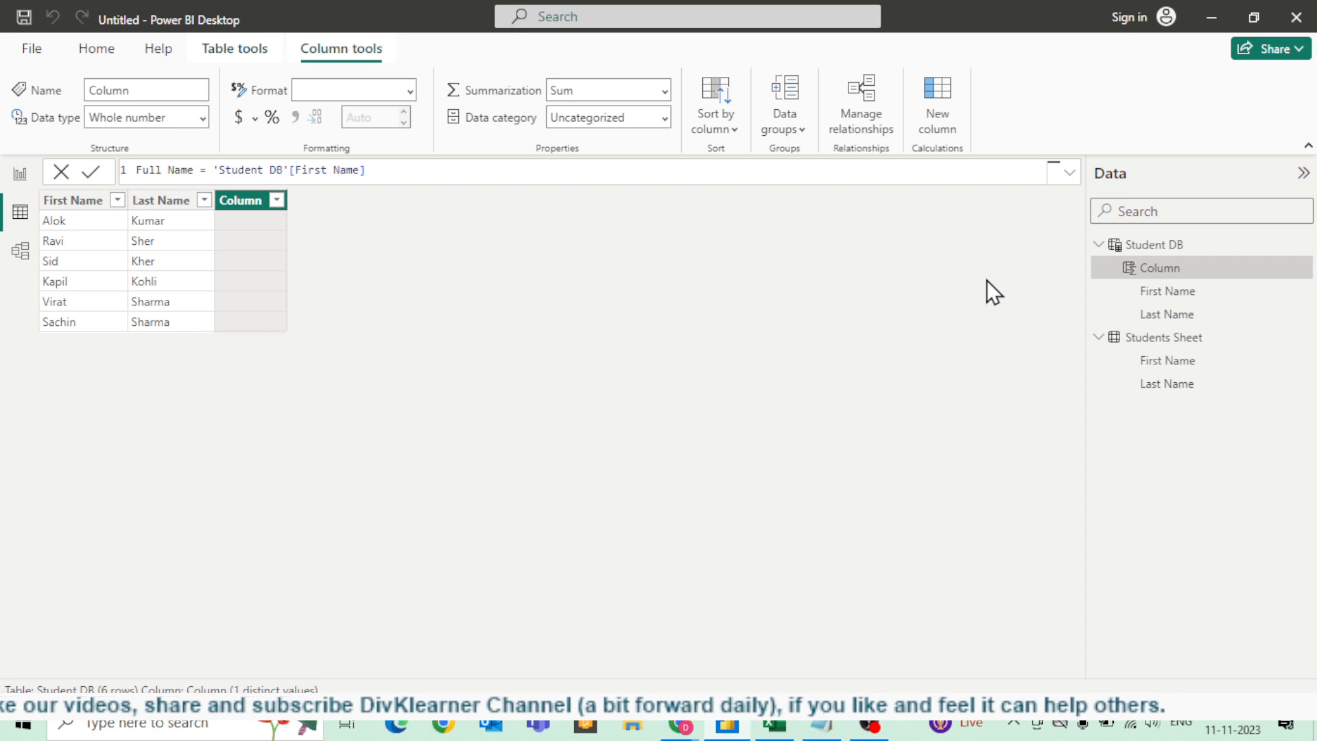
Step: Extend the Full Name formula to append " (", 'Student DB'[Last Name] and a closing ")" joined with &, and commit it
type("&\" ")
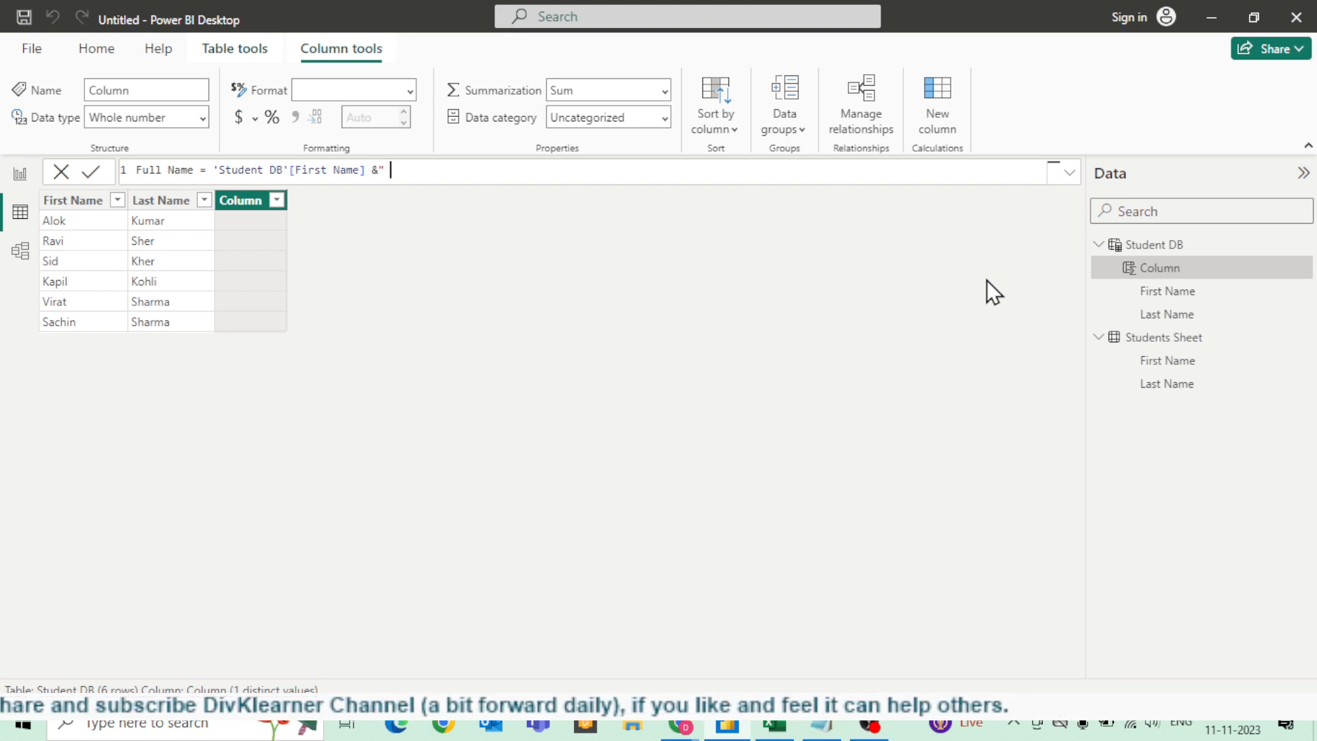
type("(")
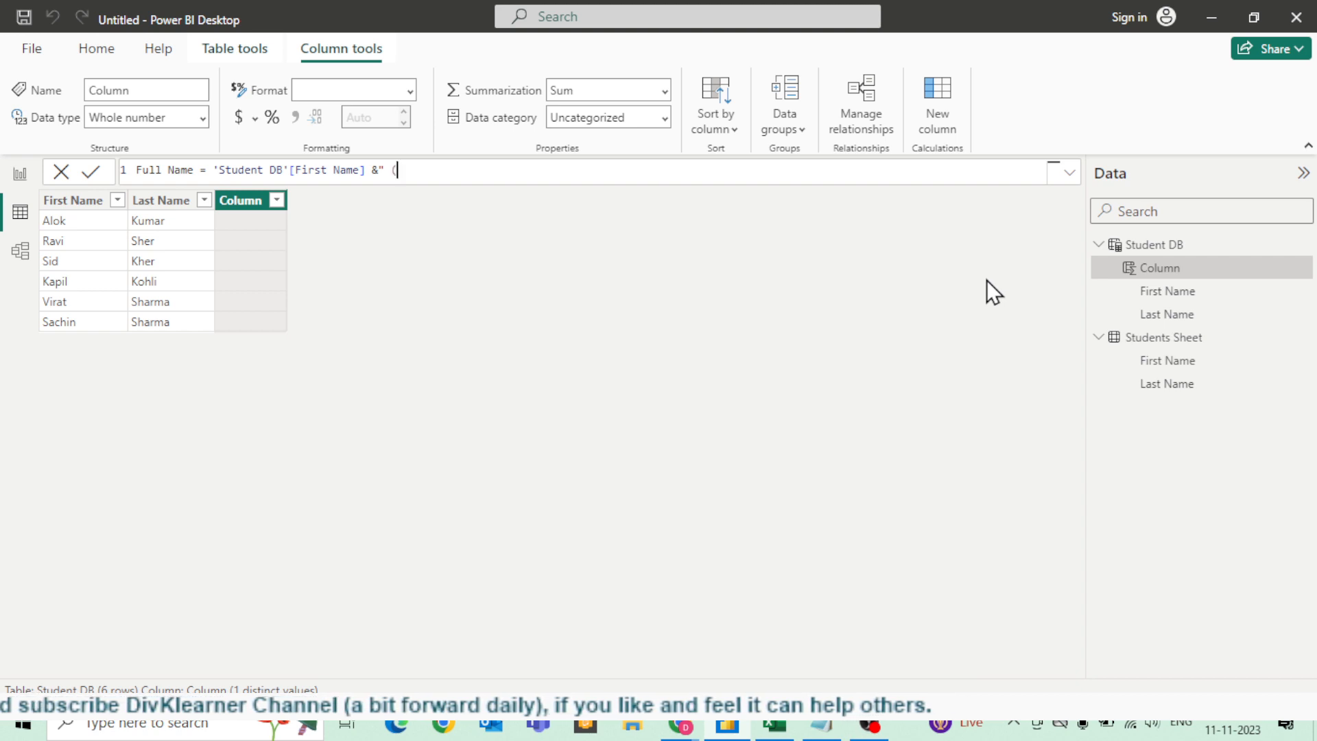
type("\" ")
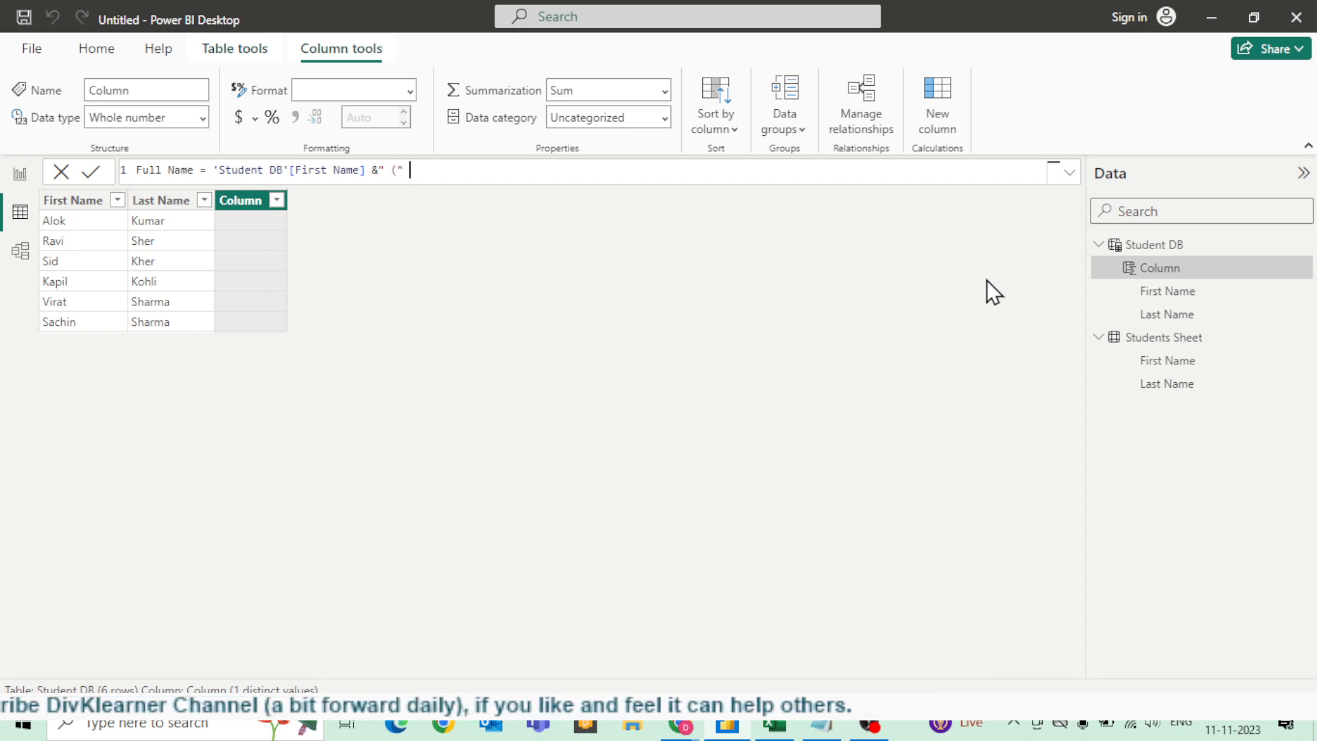
type("& stud")
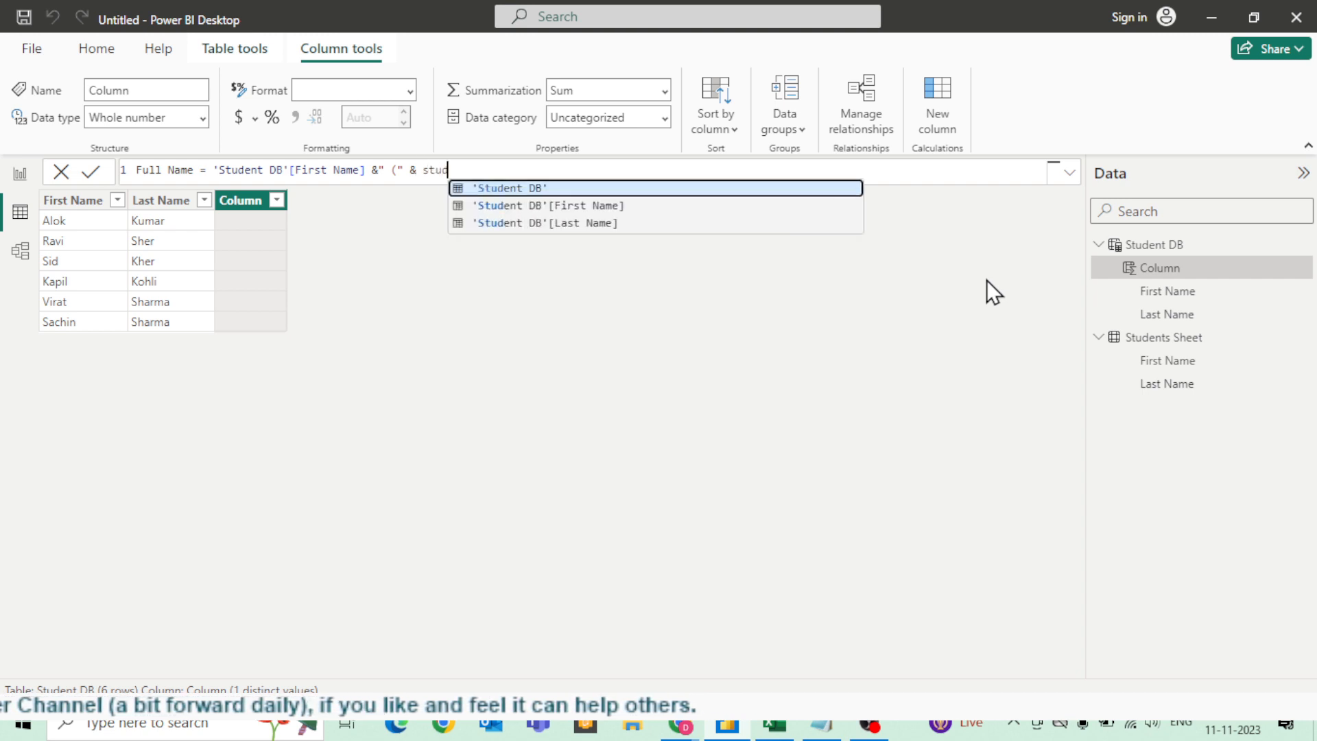
key("Down")
key("Down")
key("Tab")
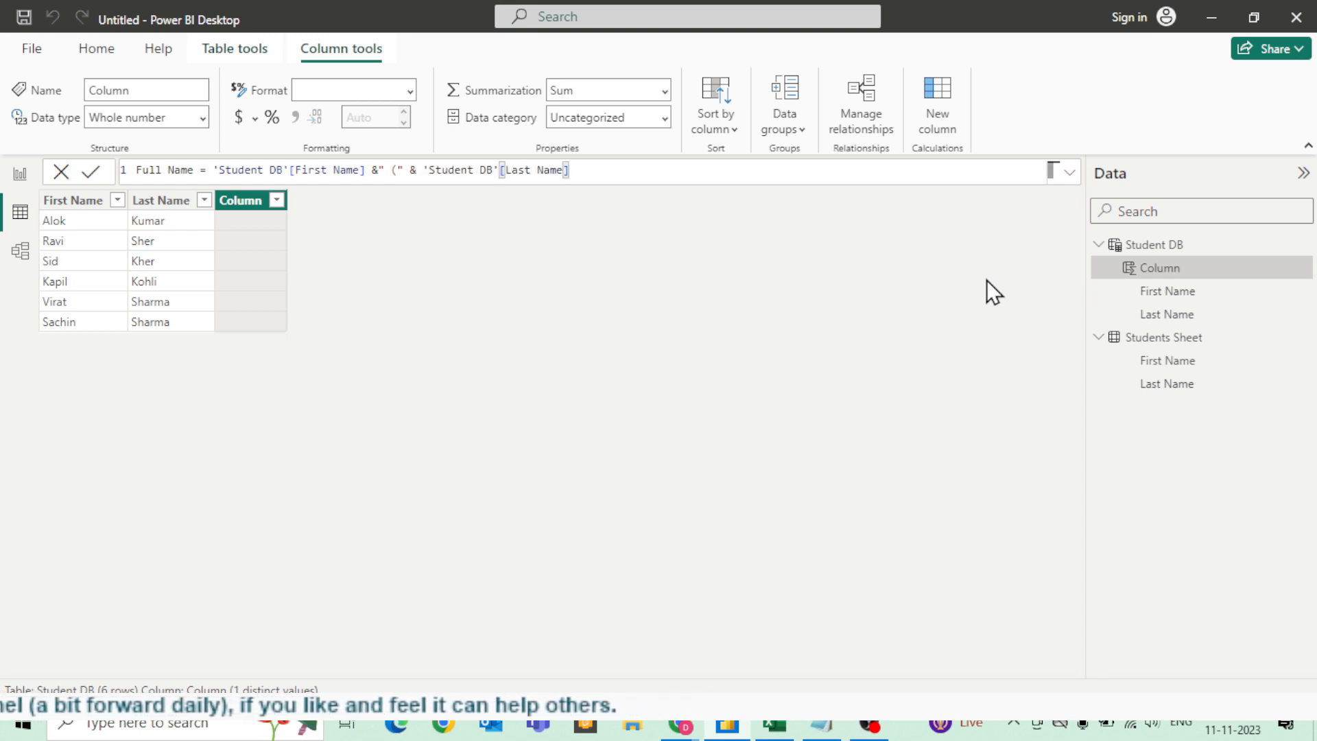
type("&")
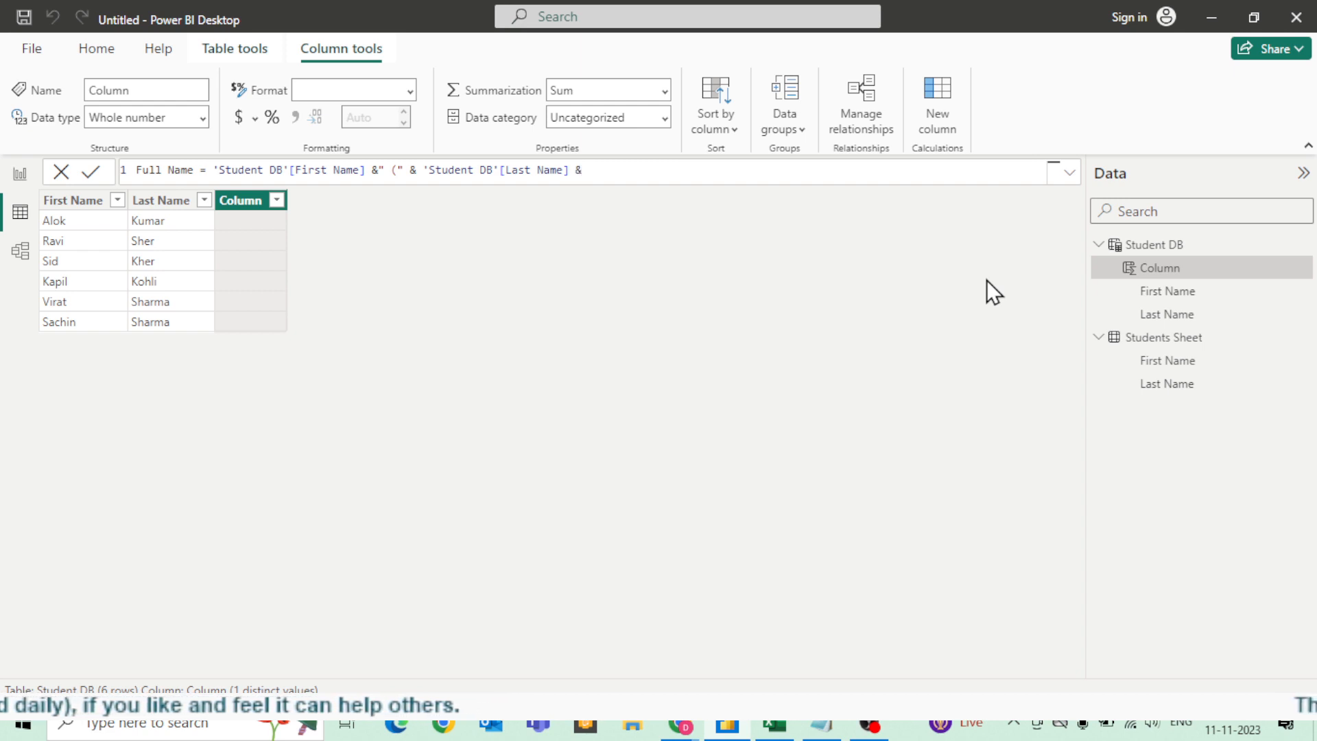
type("\"))")
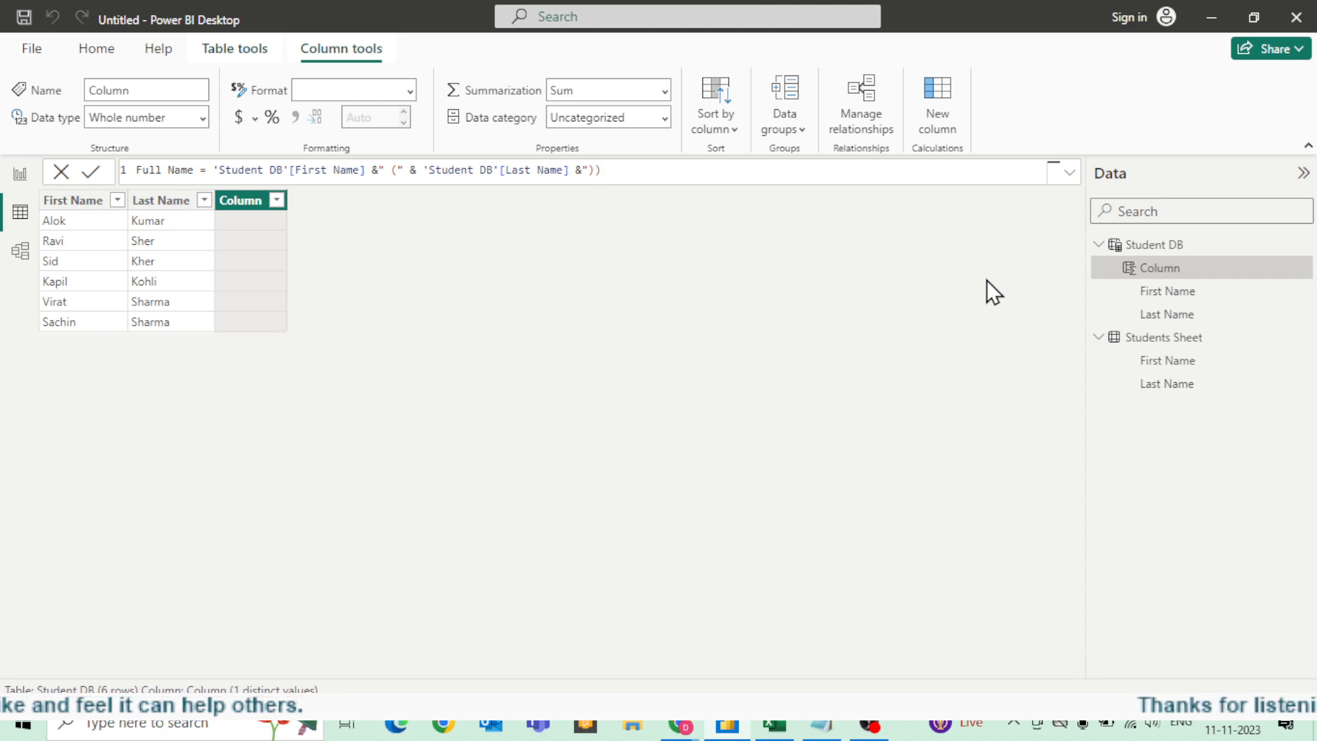
key("BackSpace")
type("\"")
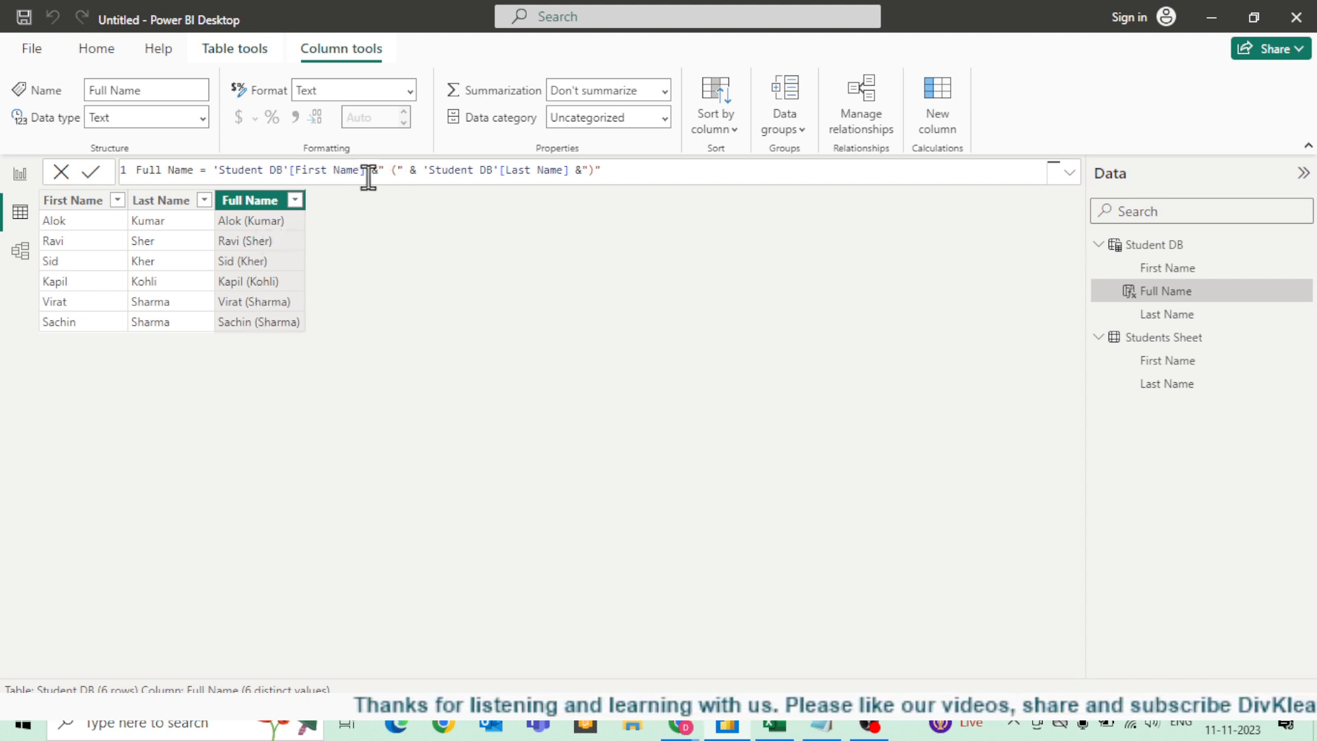
Step: Insert a copy of 'Student DB'[First Name] followed by &" " & before the Last Name reference in the Full Name formula, and commit it
left_click_drag(366, 172, 212, 173)
key("ctrl+c")
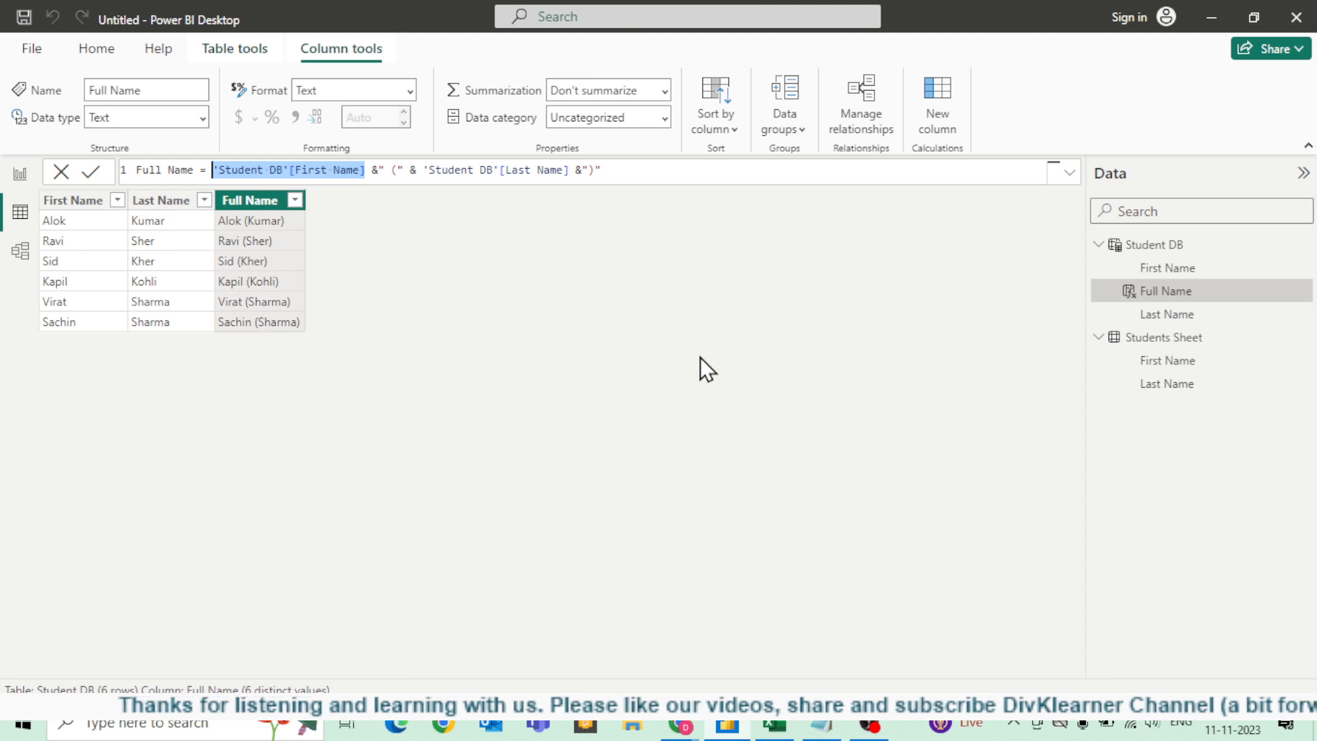
left_click(410, 171)
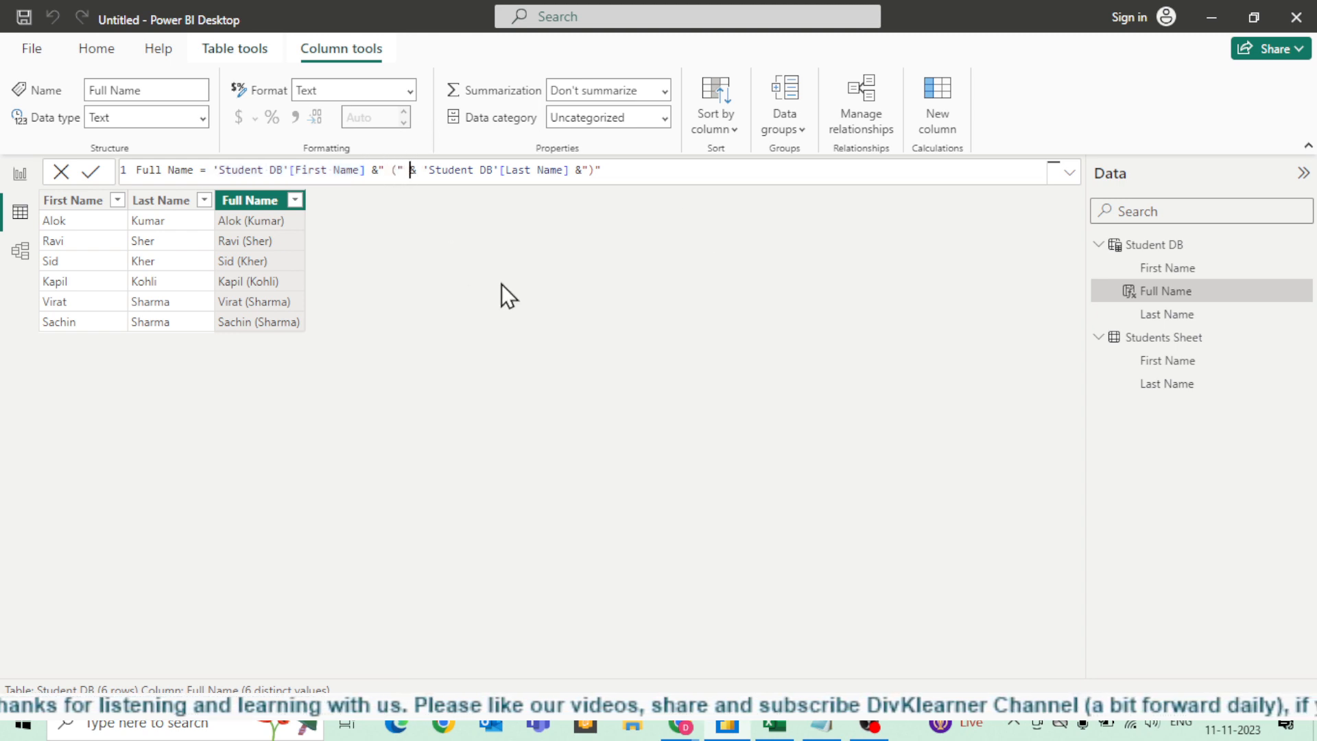
left_click(421, 171)
key("ctrl+v")
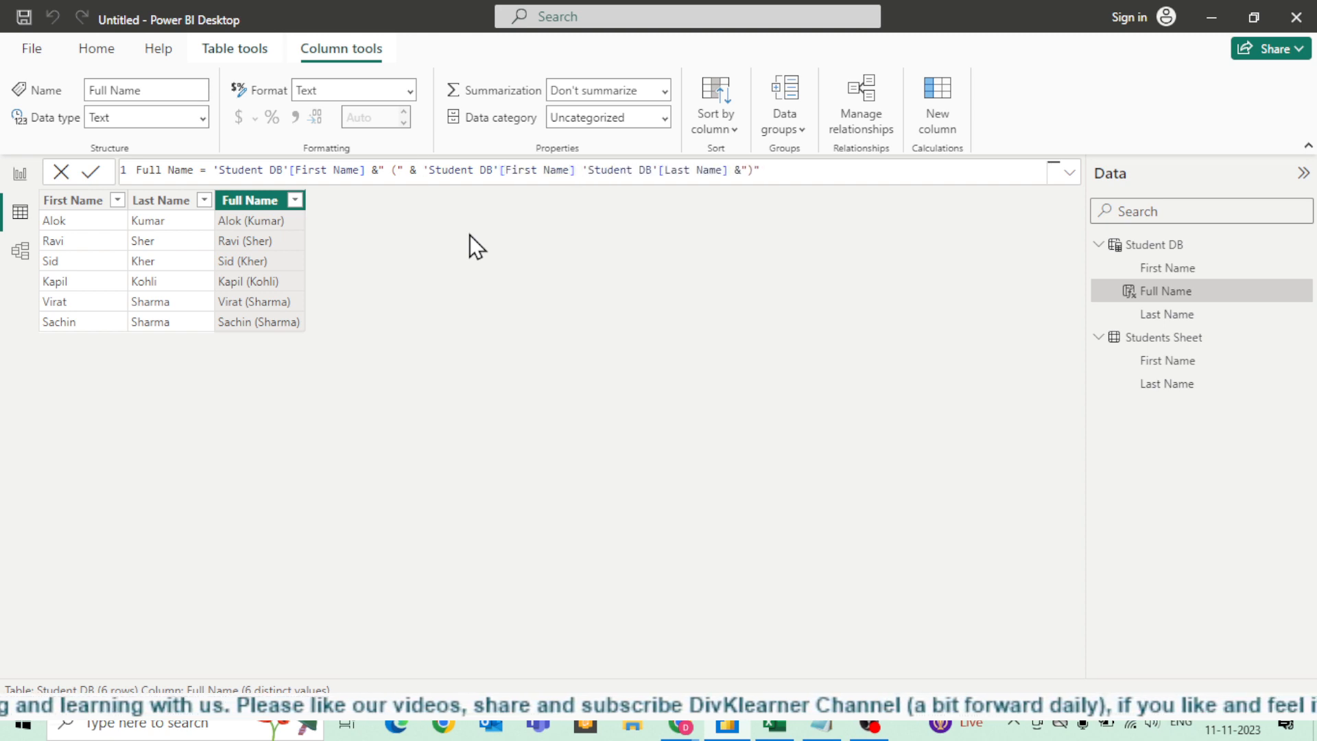
type("&\" \"")
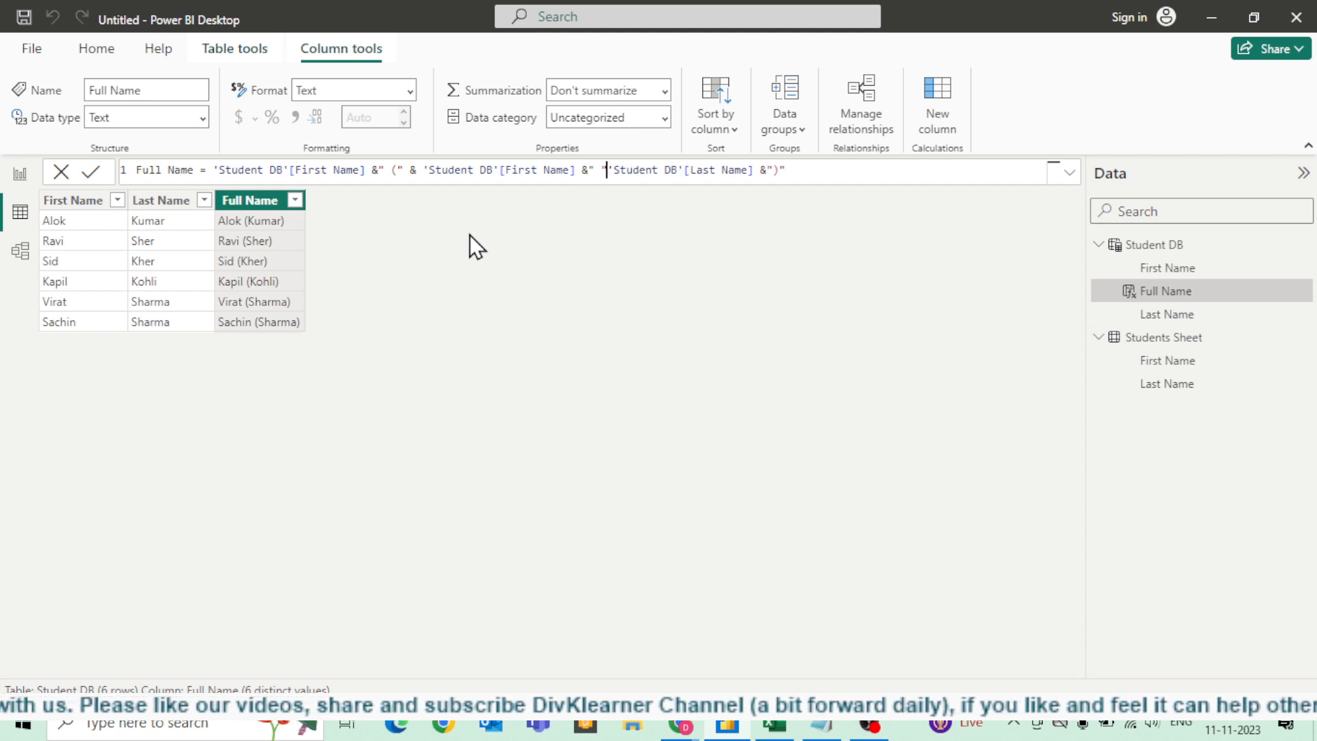
type(" &")
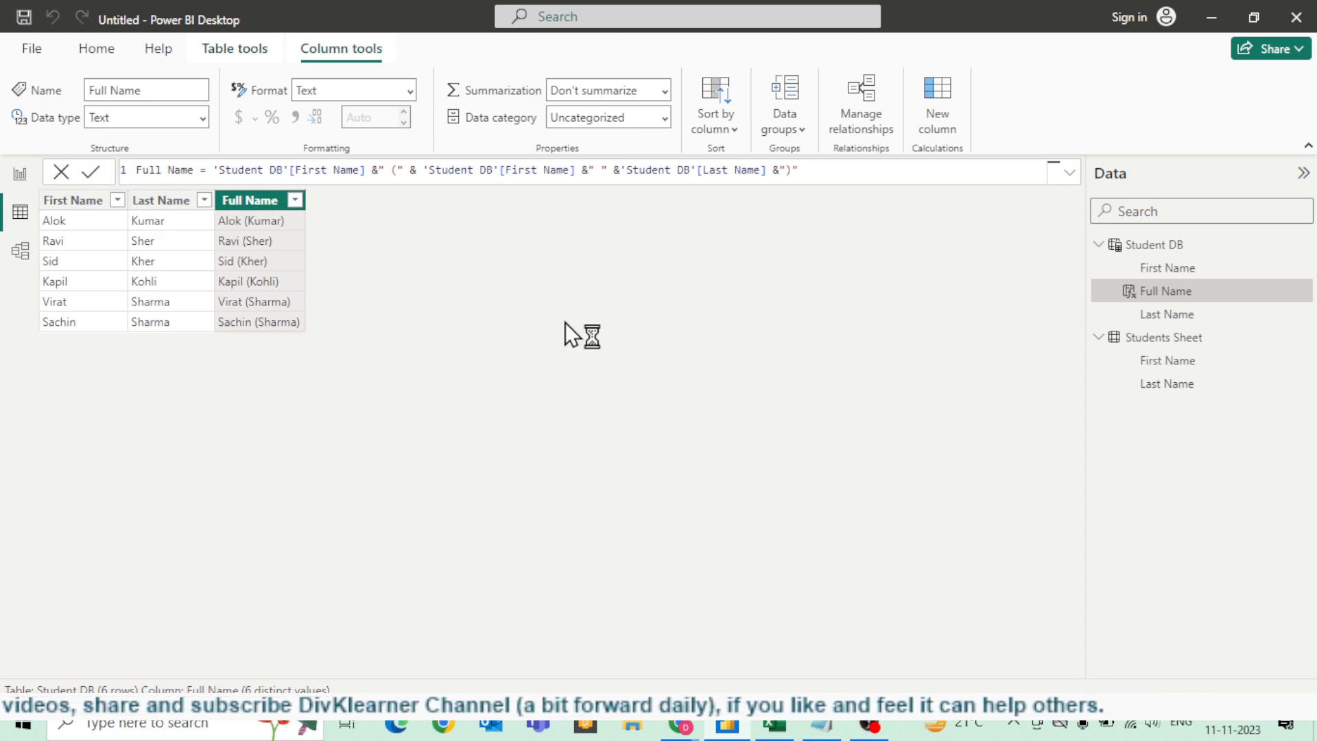
key("Return")
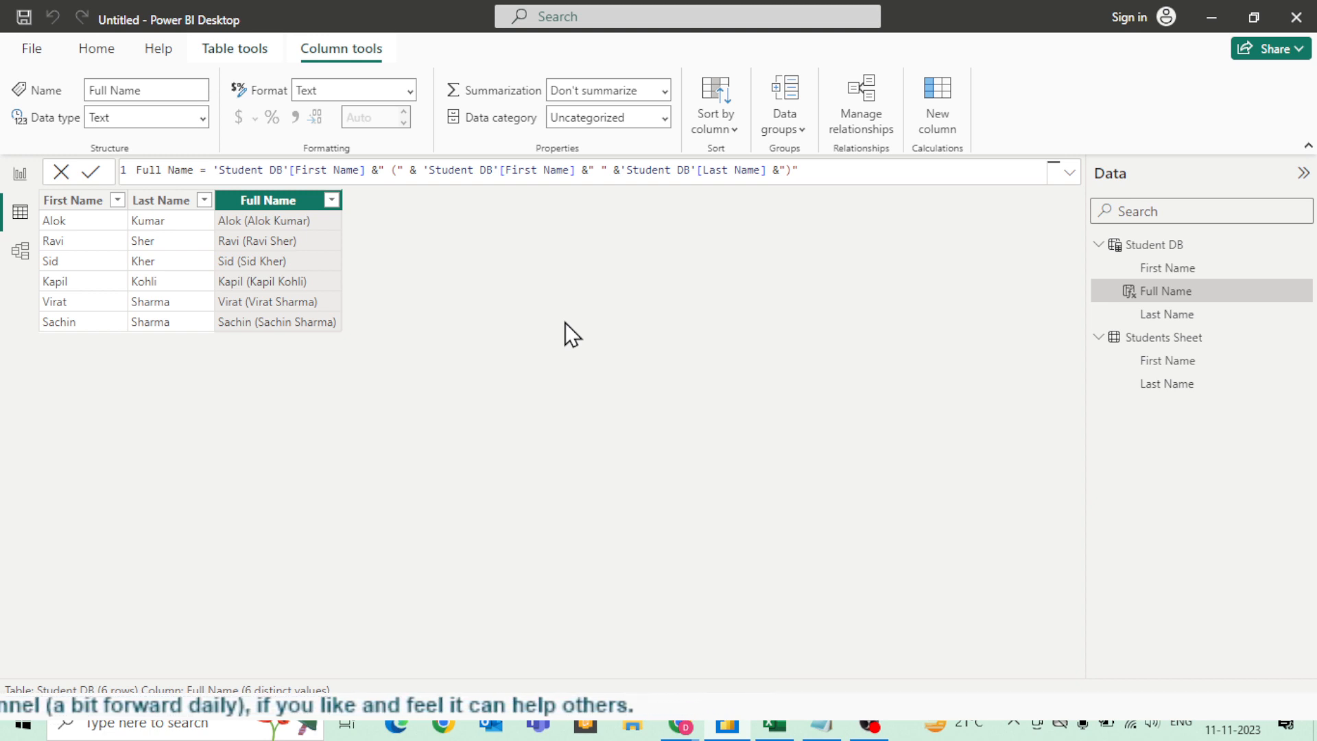
left_click(1177, 248)
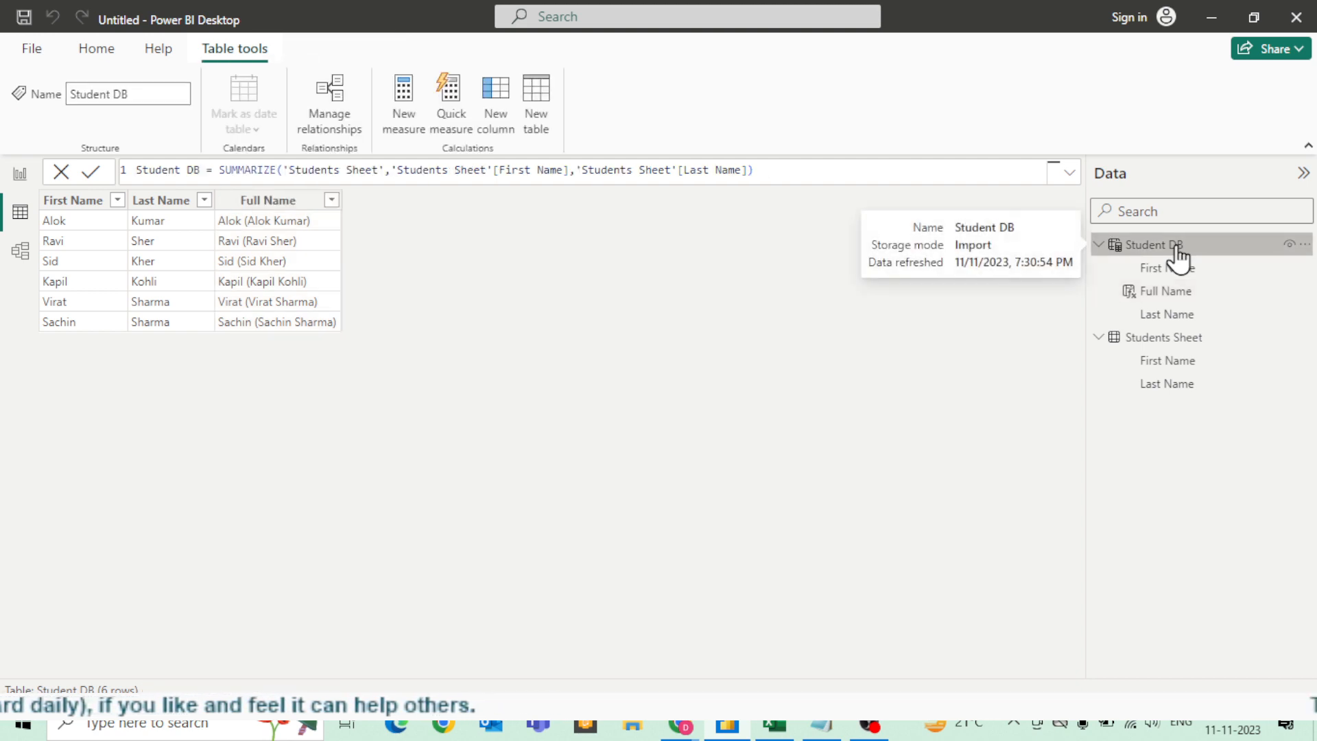
left_click(1143, 291)
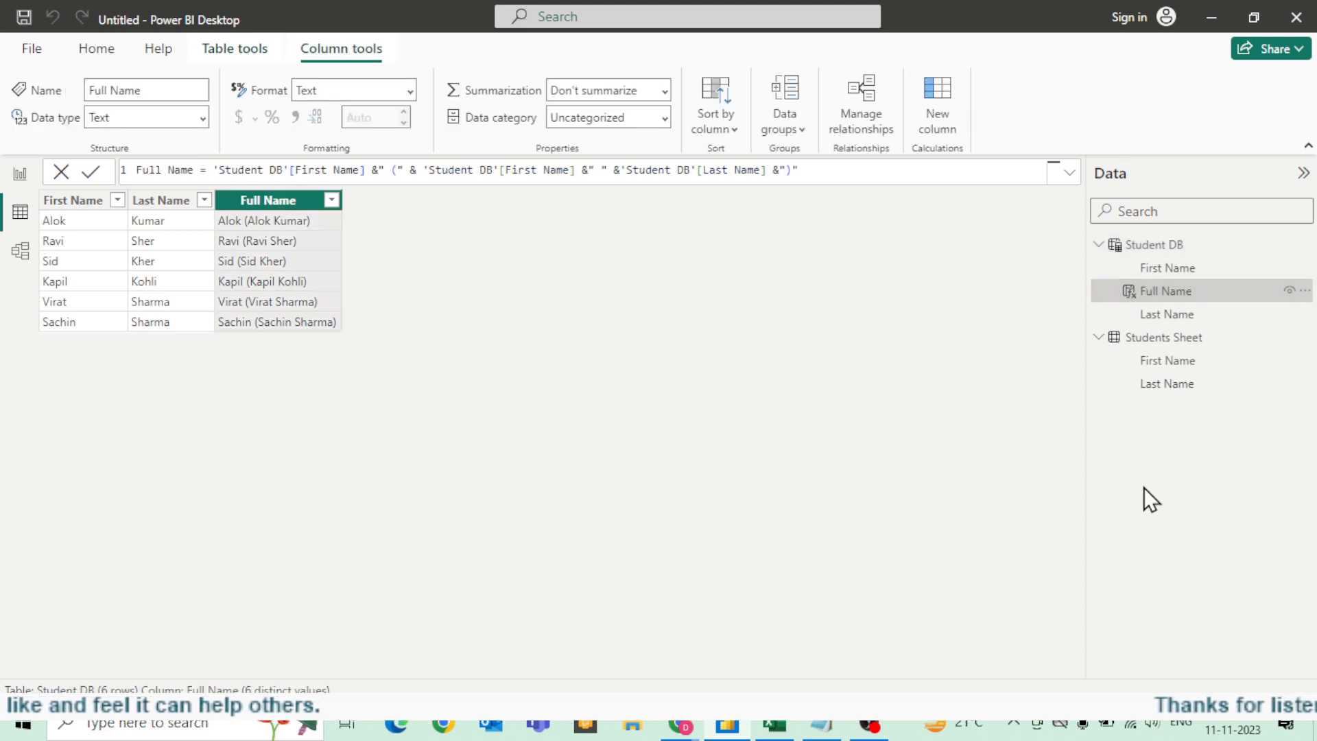